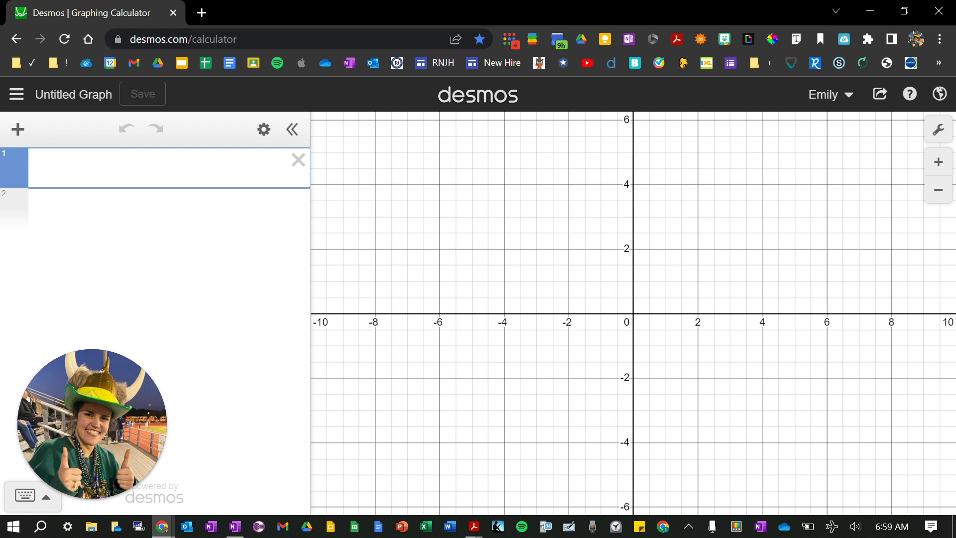
Step: Enter the vertex-form equation y = a(x − h)^2 + k and add sliders for all of its parameters
{"action": "type", "text": "y"}
{"action": "type", "text": "=x"}
{"action": "type", "text": "(x-h"}
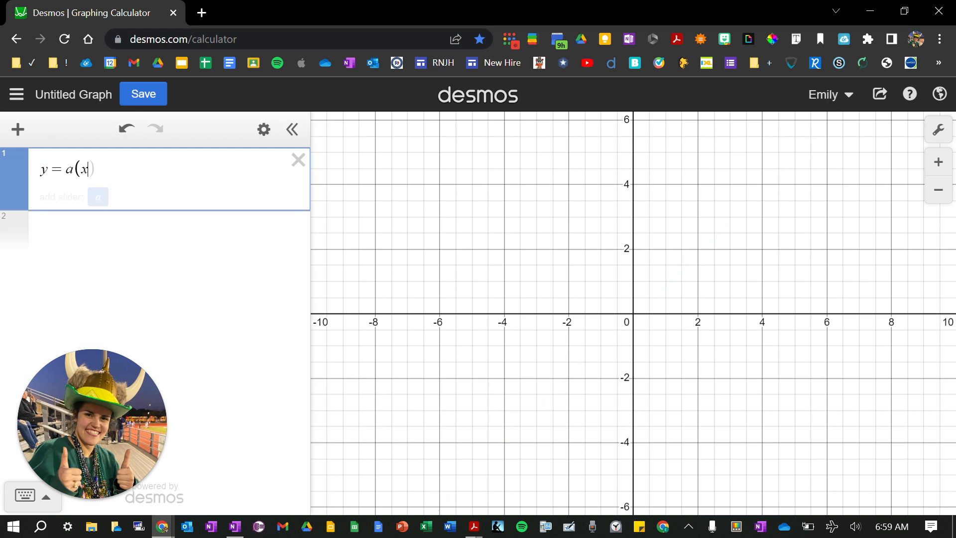
{"action": "type", "text": "^2"}
{"action": "key", "text": "Right"}
{"action": "type", "text": "+ k"}
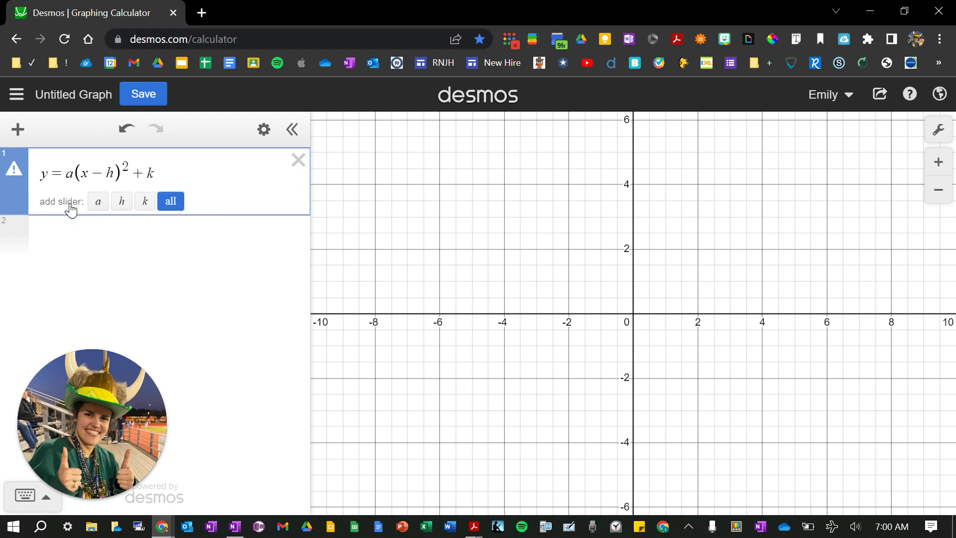
{"action": "left_click", "coordinate": [172, 201]}
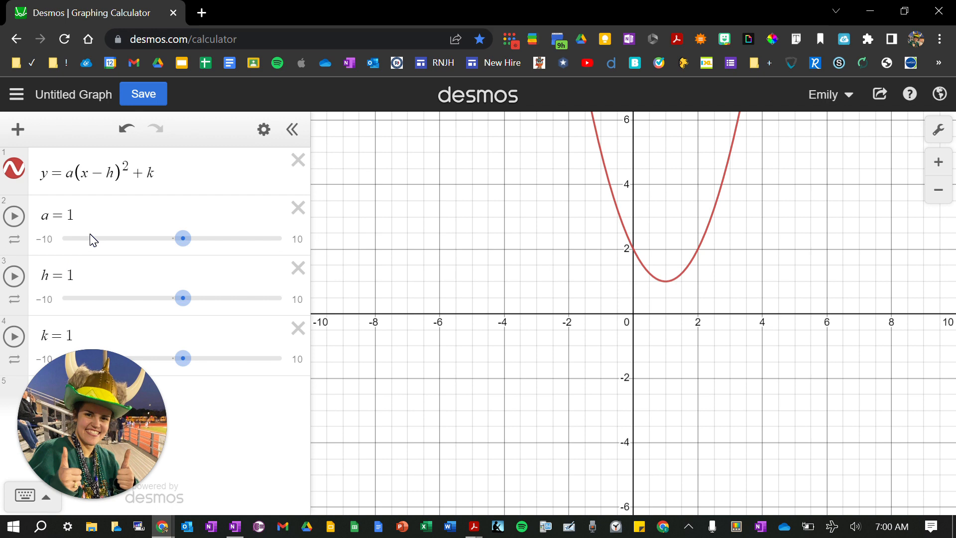
Step: Try out the parabola's sliders, ending with a at 1.4, h at 0.5 and k at −0.5
{"action": "left_click_drag", "start_coordinate": [66, 173], "coordinate": [154, 173]}
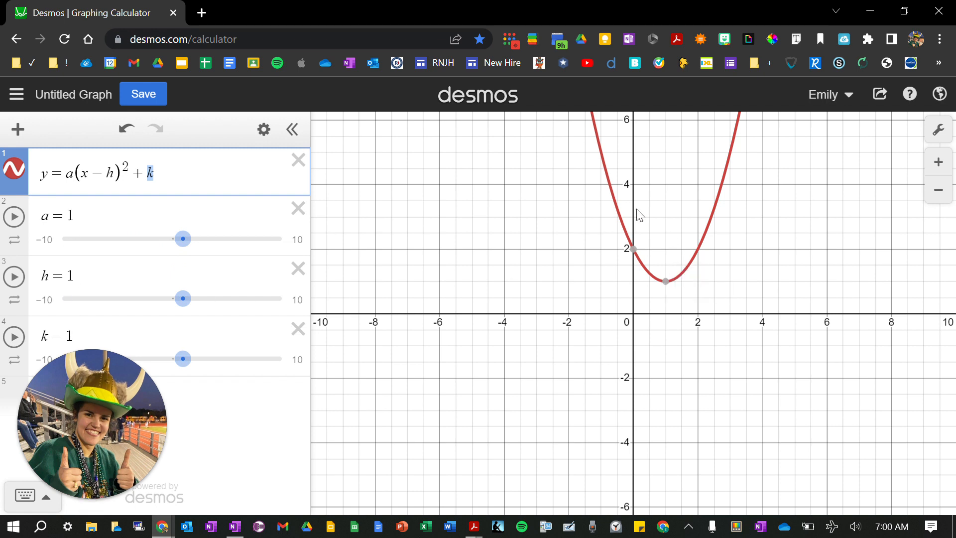
{"action": "left_click", "coordinate": [185, 241]}
{"action": "left_click_drag", "start_coordinate": [185, 242], "coordinate": [148, 243]}
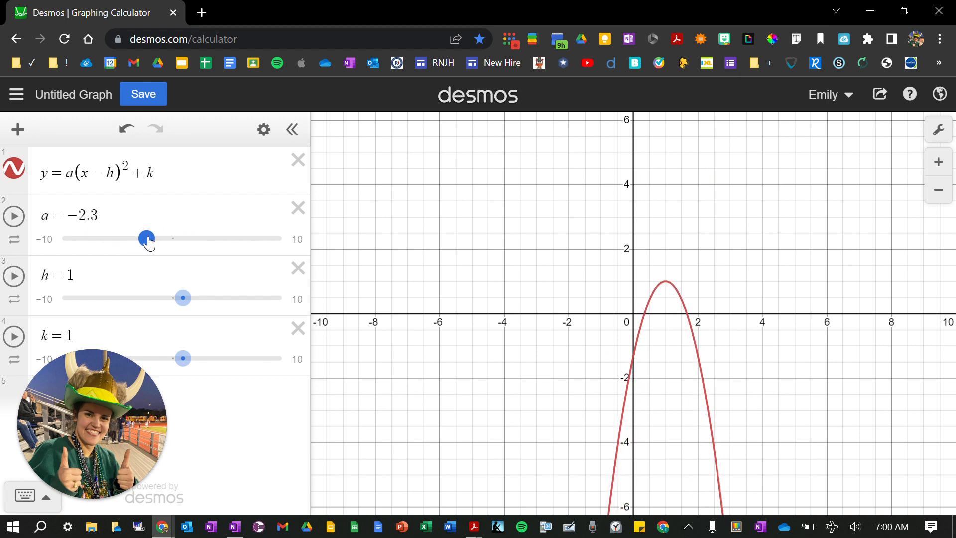
{"action": "left_click_drag", "start_coordinate": [148, 242], "coordinate": [186, 239]}
{"action": "left_click_drag", "start_coordinate": [188, 314], "coordinate": [177, 299]}
{"action": "mouse_move", "coordinate": [183, 359]}
{"action": "left_mouse_down"}
{"action": "mouse_move", "coordinate": [207, 361]}
{"action": "mouse_move", "coordinate": [167, 358]}
{"action": "left_mouse_up"}
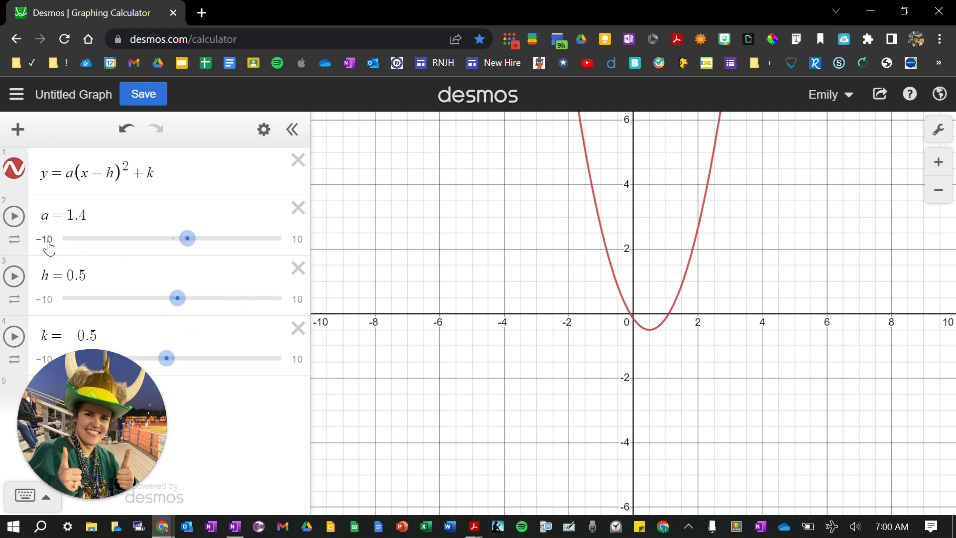
Step: Set the h slider's limits to −20 and 20 and move h to 3.2
{"action": "left_click", "coordinate": [44, 299]}
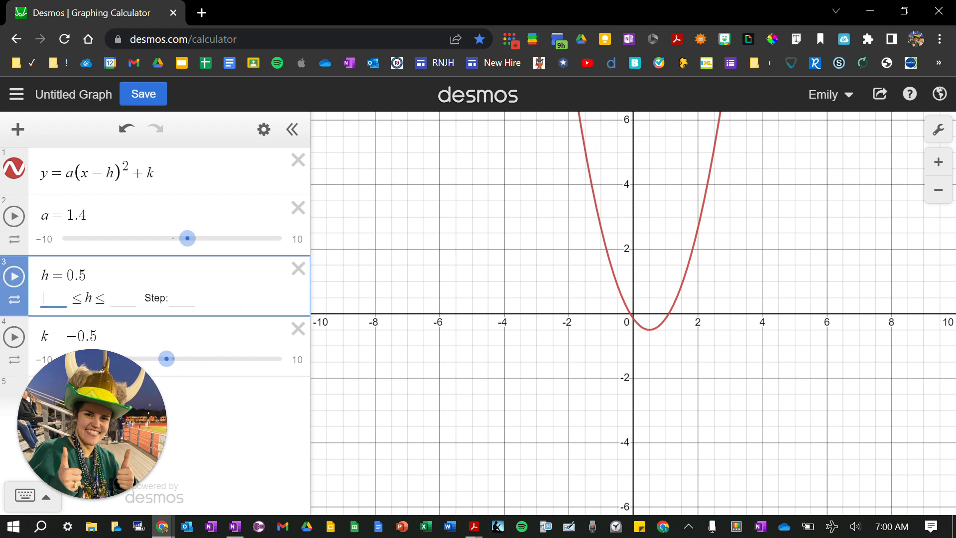
{"action": "left_click", "coordinate": [183, 321]}
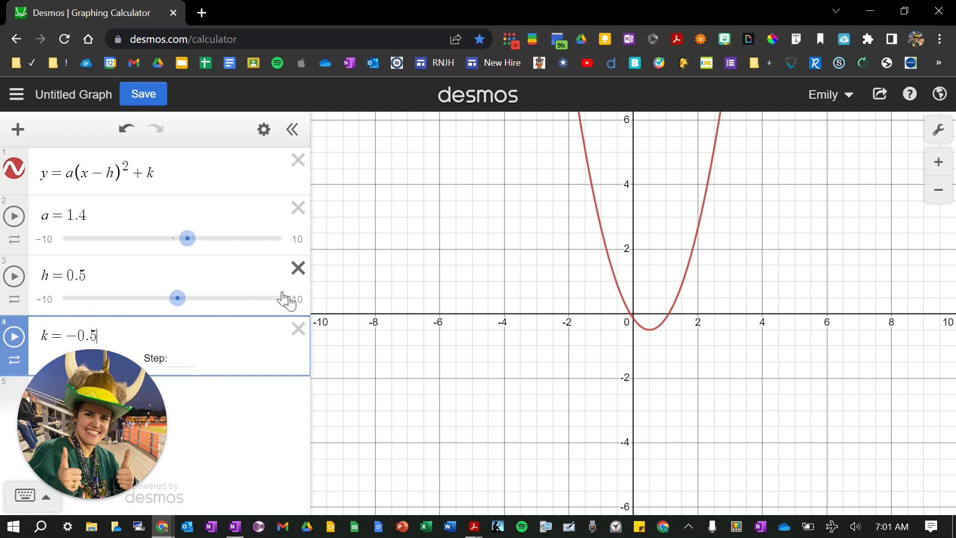
{"action": "left_click", "coordinate": [297, 301]}
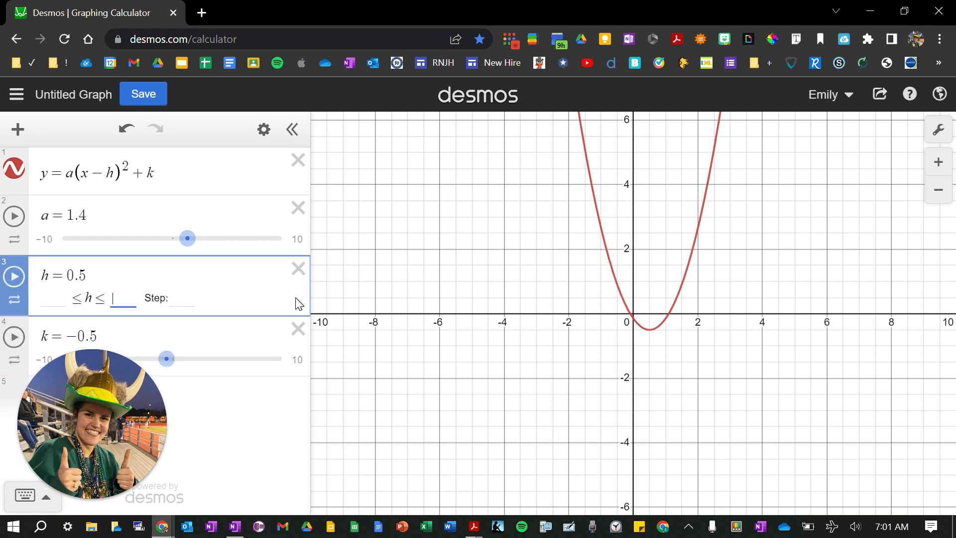
{"action": "left_click", "coordinate": [50, 299]}
{"action": "type", "text": "-20"}
{"action": "left_click", "coordinate": [137, 301]}
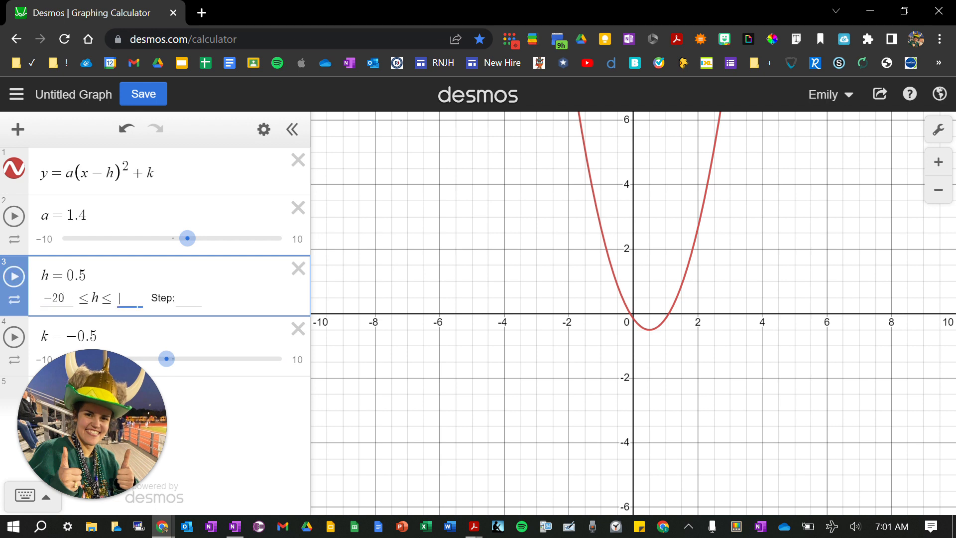
{"action": "left_click", "coordinate": [191, 300]}
{"action": "left_click", "coordinate": [208, 332]}
{"action": "mouse_move", "coordinate": [175, 298]}
{"action": "left_mouse_down"}
{"action": "mouse_move", "coordinate": [283, 298]}
{"action": "mouse_move", "coordinate": [160, 307]}
{"action": "mouse_move", "coordinate": [62, 298]}
{"action": "mouse_move", "coordinate": [232, 297]}
{"action": "mouse_move", "coordinate": [188, 296]}
{"action": "left_mouse_up"}
{"action": "left_click", "coordinate": [45, 239]}
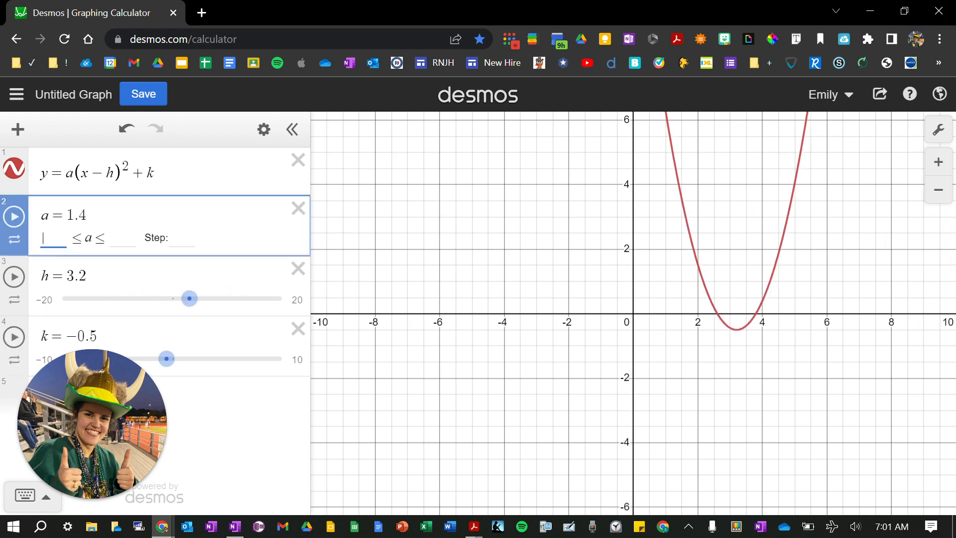
{"action": "left_click", "coordinate": [200, 192]}
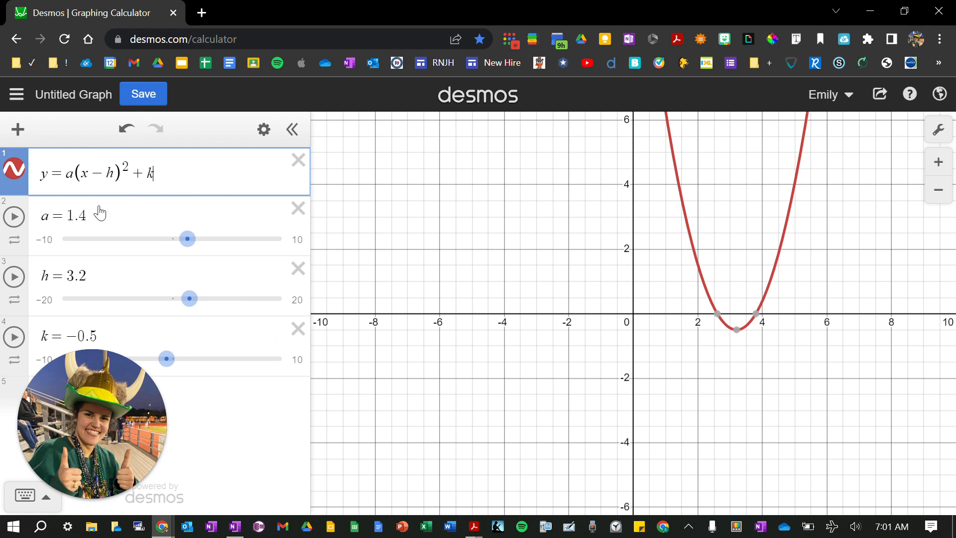
Step: Duplicate the parabola equation into a new expression below the sliders and move k to −1.6
{"action": "left_click", "coordinate": [196, 394]}
{"action": "left_click", "coordinate": [183, 172]}
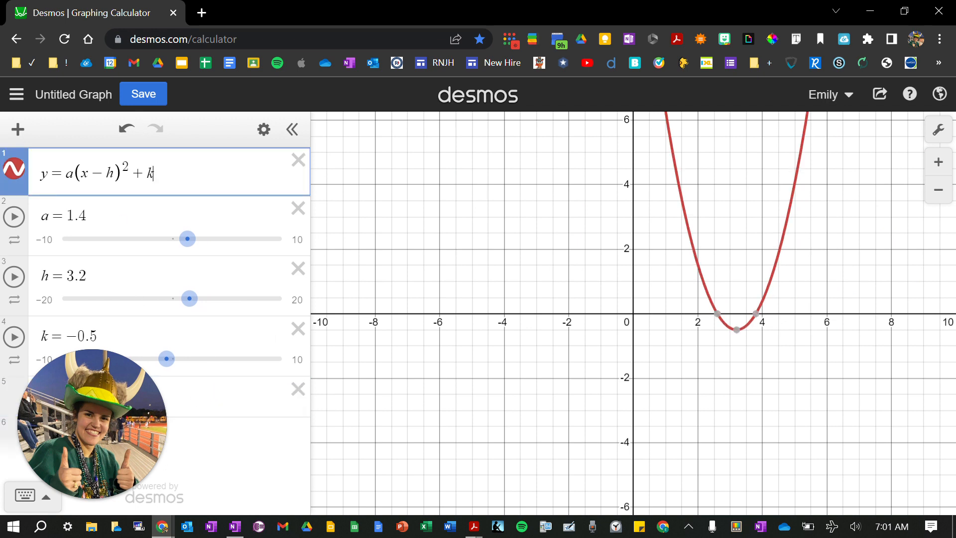
{"action": "key", "text": "ctrl+a"}
{"action": "key", "text": "ctrl+c"}
{"action": "left_click", "coordinate": [183, 172]}
{"action": "left_click", "coordinate": [222, 395]}
{"action": "key", "text": "ctrl+v"}
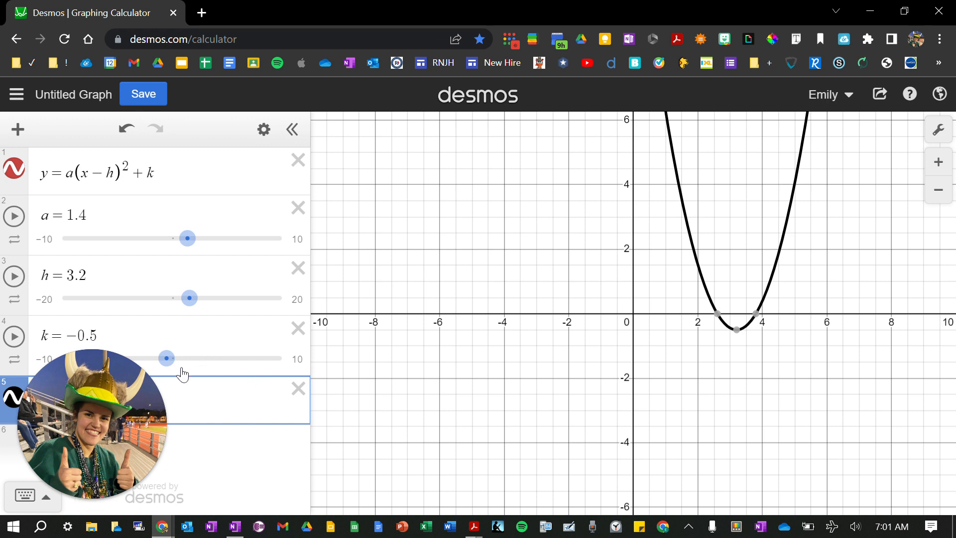
{"action": "mouse_move", "coordinate": [174, 362]}
{"action": "left_mouse_down"}
{"action": "mouse_move", "coordinate": [220, 362]}
{"action": "mouse_move", "coordinate": [165, 357]}
{"action": "left_mouse_up"}
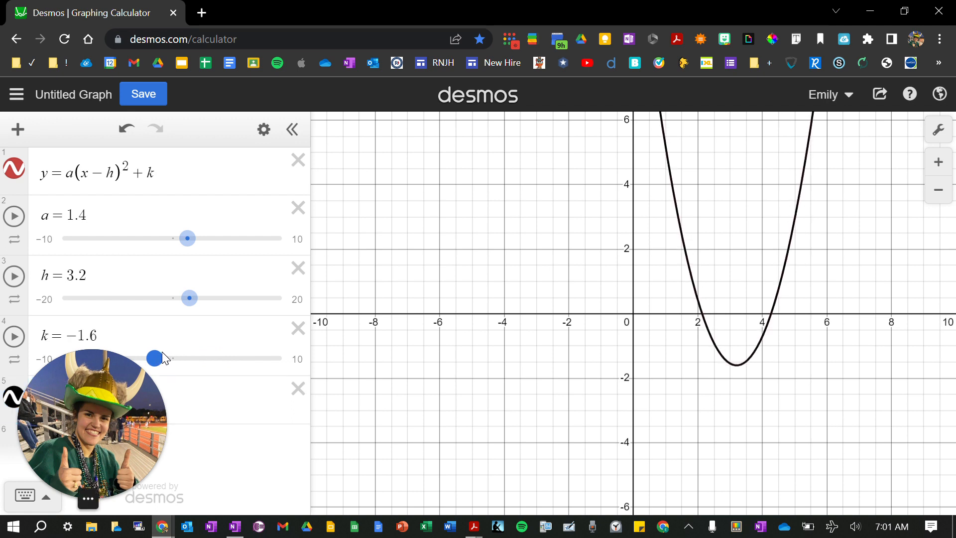
Step: Add subscript 1 to the first equation's parameters so it reads y = a_1(x − h_1)^2 + k_1
{"action": "left_click", "coordinate": [73, 191]}
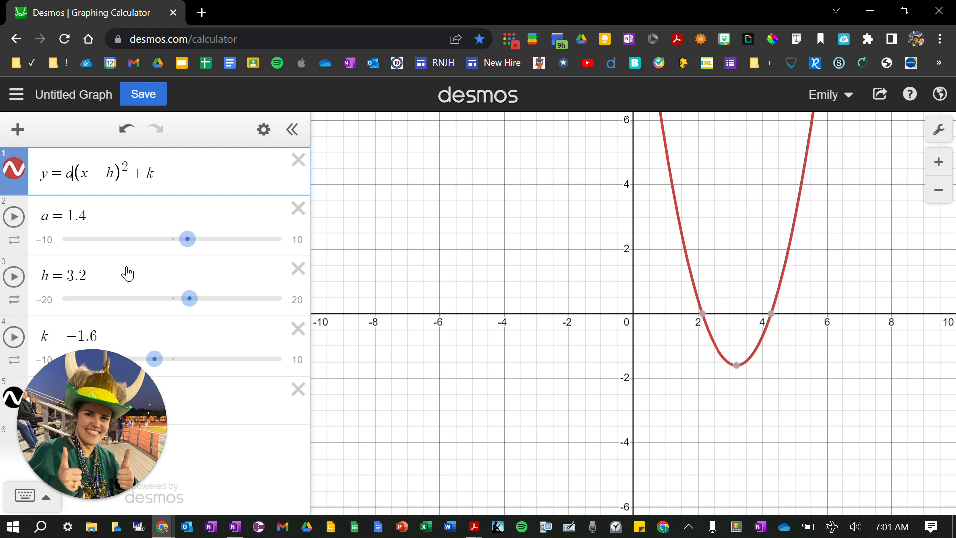
{"action": "type", "text": "1"}
{"action": "key", "text": "Right"}
{"action": "key", "text": "Right"}
{"action": "key", "text": "Right"}
{"action": "key", "text": "Right"}
{"action": "key", "text": "Right"}
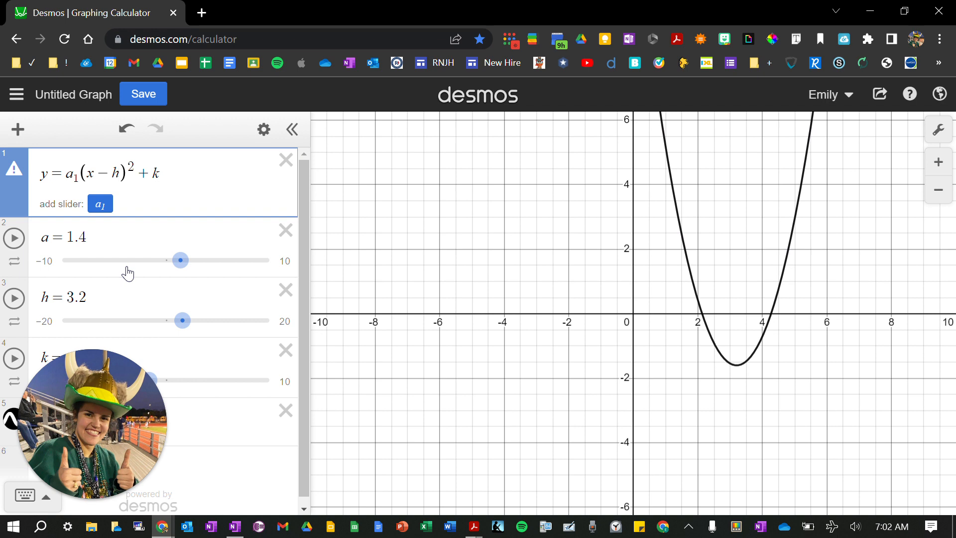
{"action": "type", "text": "1"}
{"action": "key", "text": "Right"}
{"action": "key", "text": "Right"}
{"action": "key", "text": "Right"}
{"action": "type", "text": "1"}
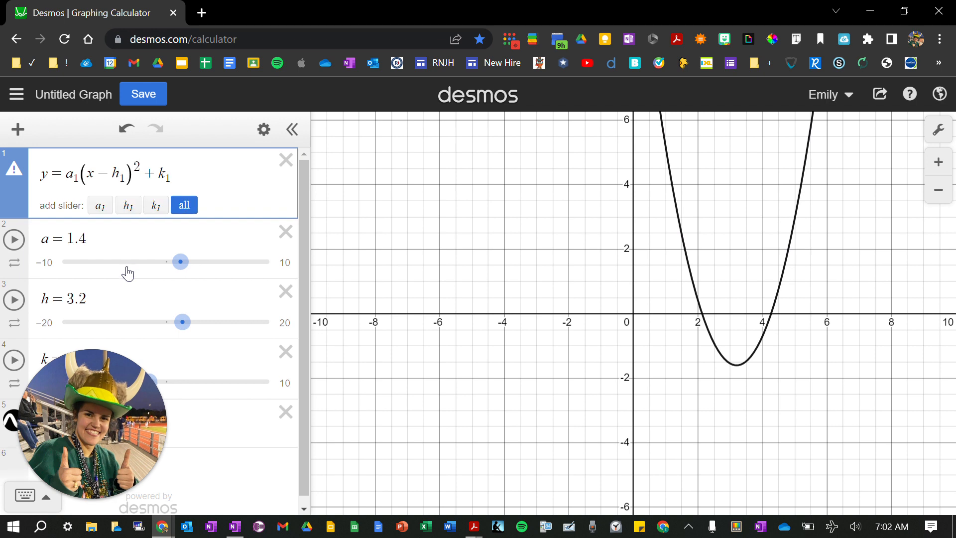
Step: Delete the a, h and k sliders and add sliders for a_1, h_1 and k_1
{"action": "left_click", "coordinate": [286, 232]}
{"action": "left_click", "coordinate": [294, 232]}
{"action": "left_click", "coordinate": [295, 232]}
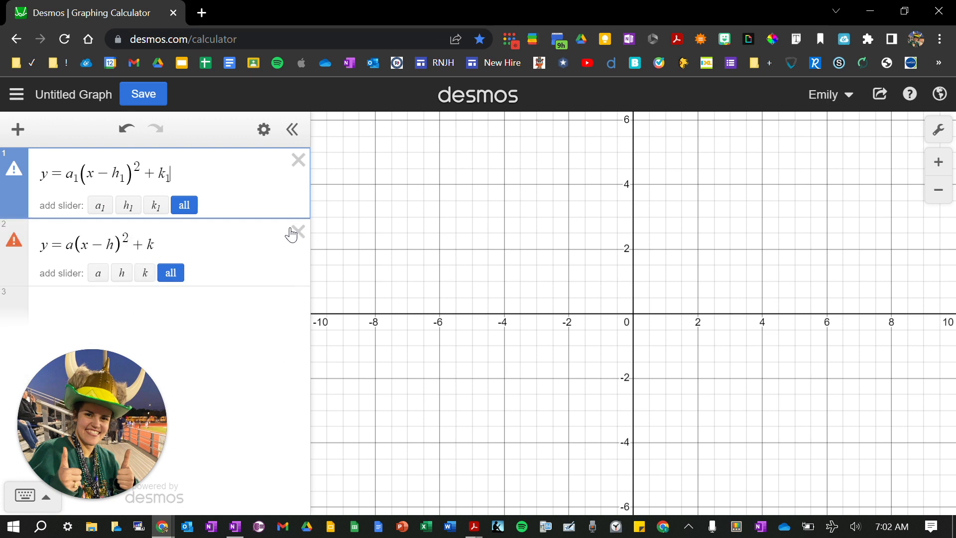
{"action": "left_click", "coordinate": [185, 205]}
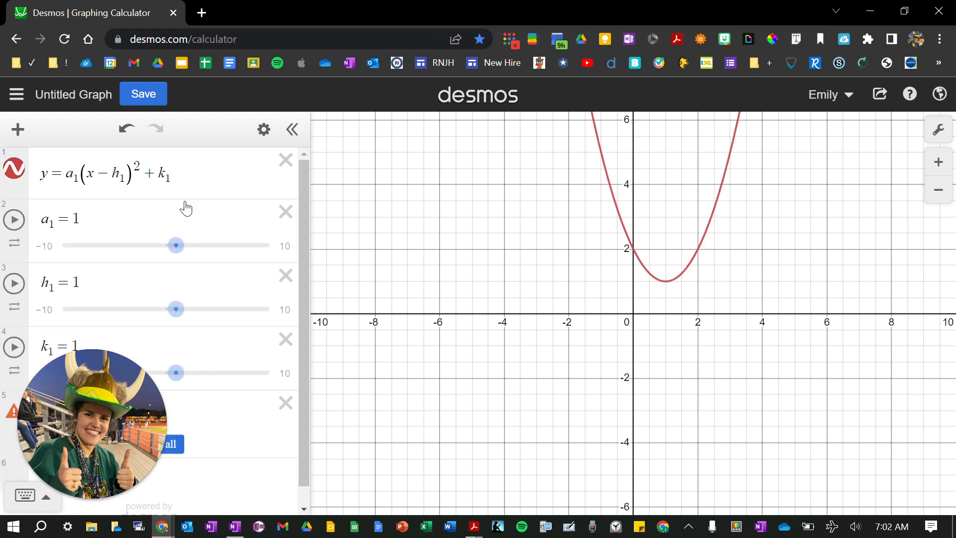
{"action": "scroll", "coordinate": [186, 207], "scroll_direction": "down", "scroll_amount": 1}
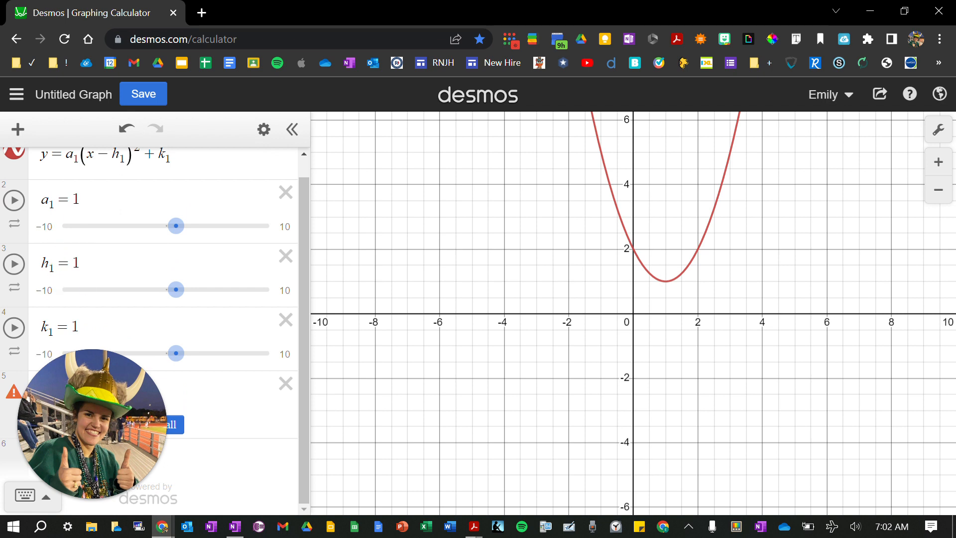
{"action": "scroll", "coordinate": [122, 243], "scroll_direction": "up", "scroll_amount": 1}
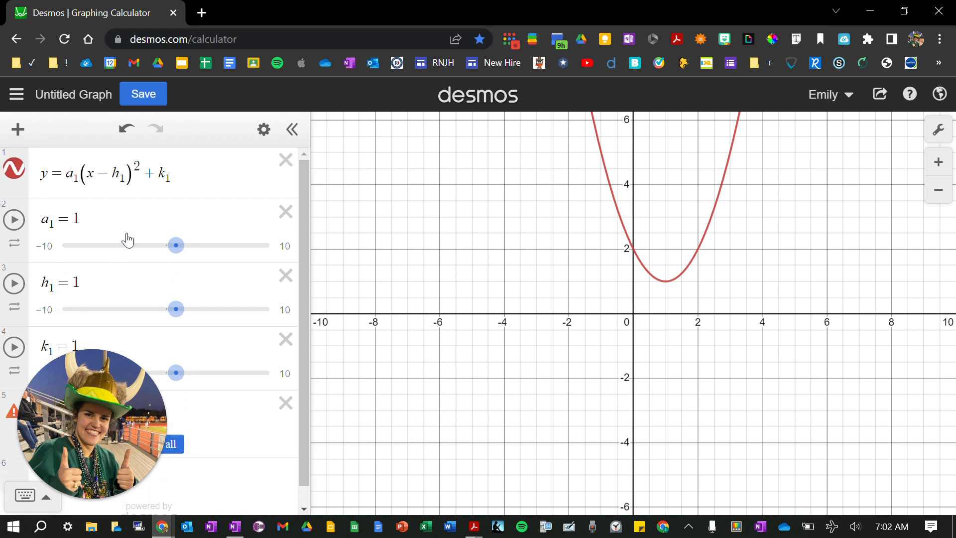
{"action": "scroll", "coordinate": [126, 239], "scroll_direction": "down", "scroll_amount": 1}
{"action": "left_click", "coordinate": [217, 417]}
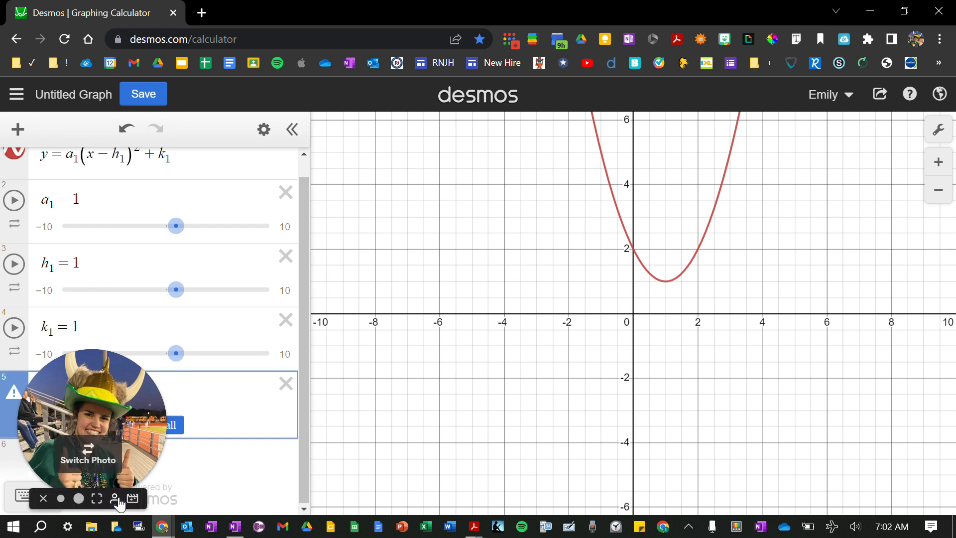
{"action": "left_click", "coordinate": [117, 499]}
{"action": "left_click", "coordinate": [96, 492]}
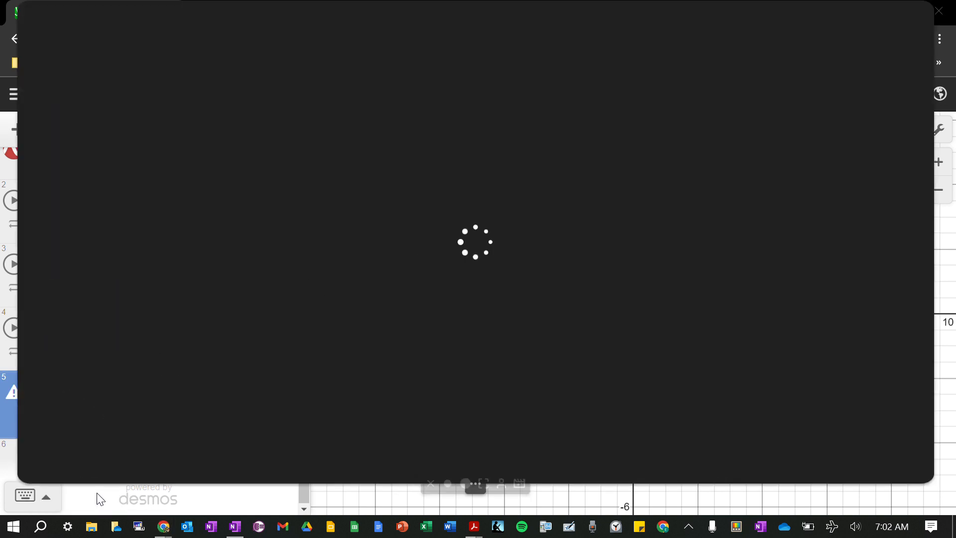
{"action": "mouse_move", "coordinate": [471, 486]}
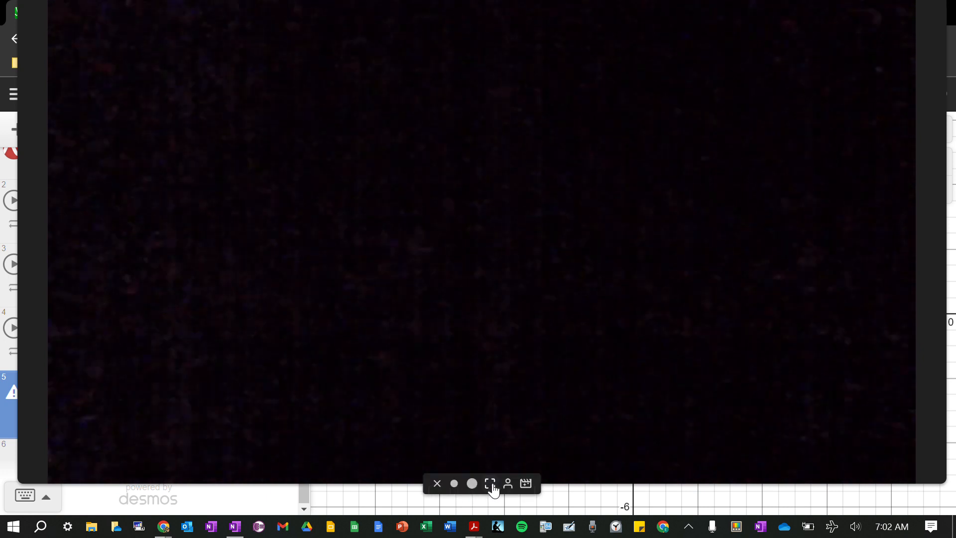
{"action": "left_click", "coordinate": [437, 487]}
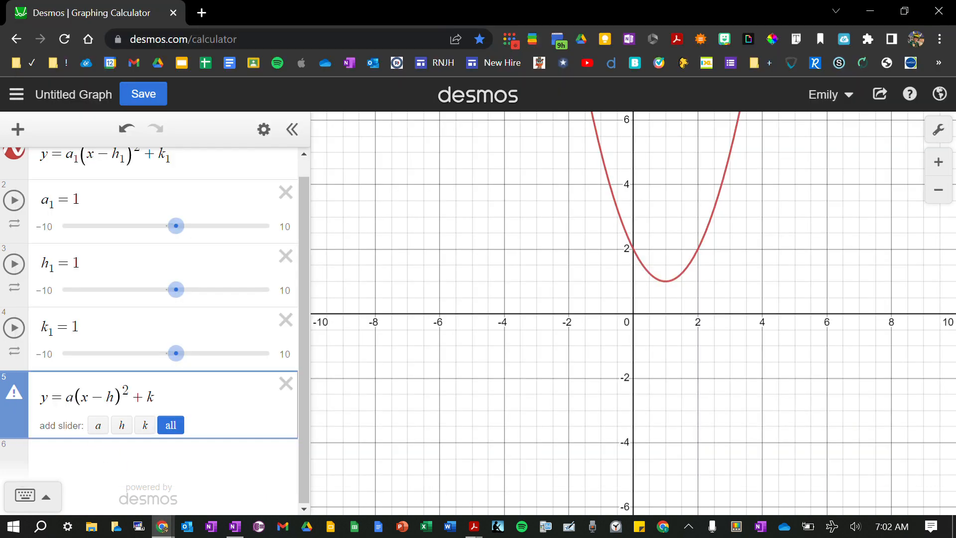
Step: Add subscript 2 to the second equation's parameters so it reads y = a_2(x − h_2)^2 + k_2
{"action": "type", "text": "2)^"}
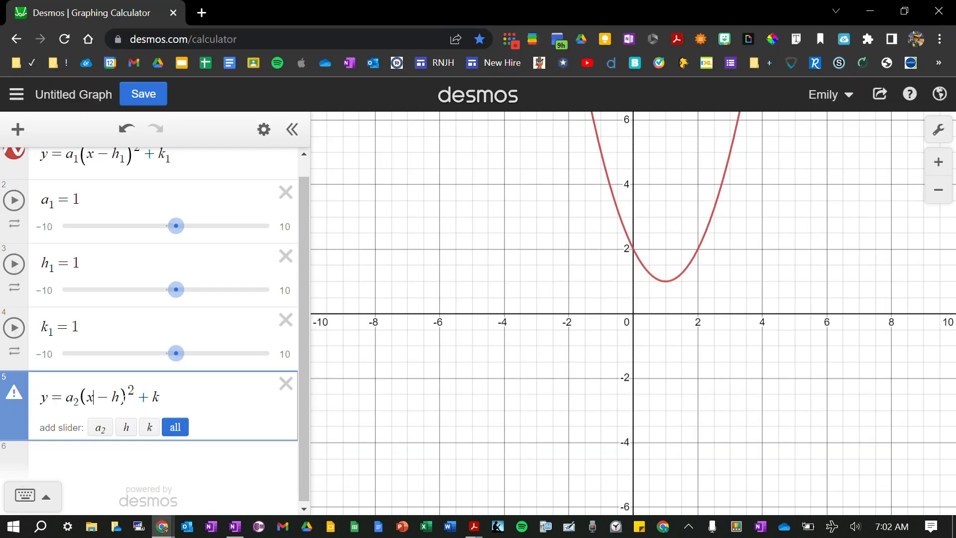
{"action": "type", "text": "2"}
{"action": "key", "text": "Right"}
{"action": "key", "text": "Right"}
{"action": "key", "text": "Right"}
{"action": "key", "text": "Right"}
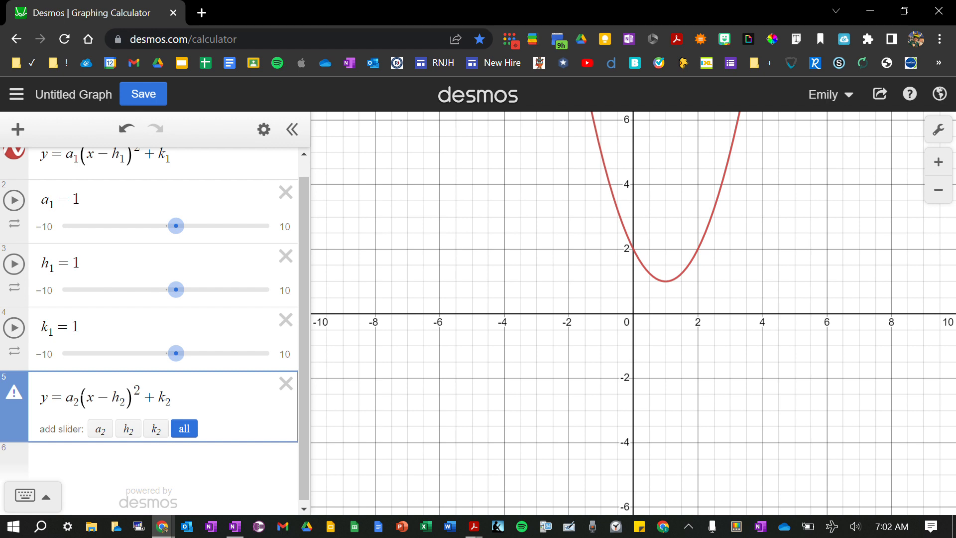
Step: Add sliders for a_2, h_2 and k_2 and move a_2 to 0.4
{"action": "left_click", "coordinate": [186, 428]}
{"action": "scroll", "coordinate": [197, 433], "scroll_direction": "down", "scroll_amount": 3}
{"action": "scroll", "coordinate": [197, 433], "scroll_direction": "down", "scroll_amount": 1}
{"action": "scroll", "coordinate": [197, 433], "scroll_direction": "up", "scroll_amount": 2}
{"action": "scroll", "coordinate": [197, 433], "scroll_direction": "down", "scroll_amount": 2}
{"action": "scroll", "coordinate": [63, 342], "scroll_direction": "up", "scroll_amount": 1}
{"action": "mouse_move", "coordinate": [176, 362]}
{"action": "left_mouse_down"}
{"action": "mouse_move", "coordinate": [226, 362]}
{"action": "mouse_move", "coordinate": [159, 362]}
{"action": "mouse_move", "coordinate": [210, 362]}
{"action": "mouse_move", "coordinate": [170, 362]}
{"action": "left_mouse_up"}
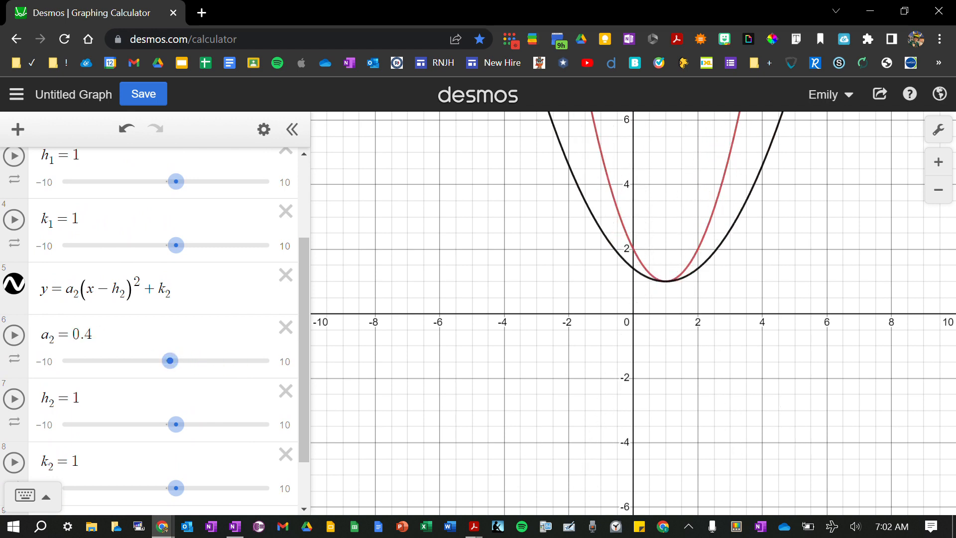
{"action": "left_click", "coordinate": [78, 289]}
{"action": "scroll", "coordinate": [82, 294], "scroll_direction": "down", "scroll_amount": 1}
{"action": "scroll", "coordinate": [82, 293], "scroll_direction": "up", "scroll_amount": 1}
{"action": "mouse_move", "coordinate": [67, 291]}
{"action": "left_mouse_down"}
{"action": "mouse_move", "coordinate": [170, 292]}
{"action": "mouse_move", "coordinate": [75, 297]}
{"action": "left_mouse_up"}
{"action": "left_click", "coordinate": [171, 292]}
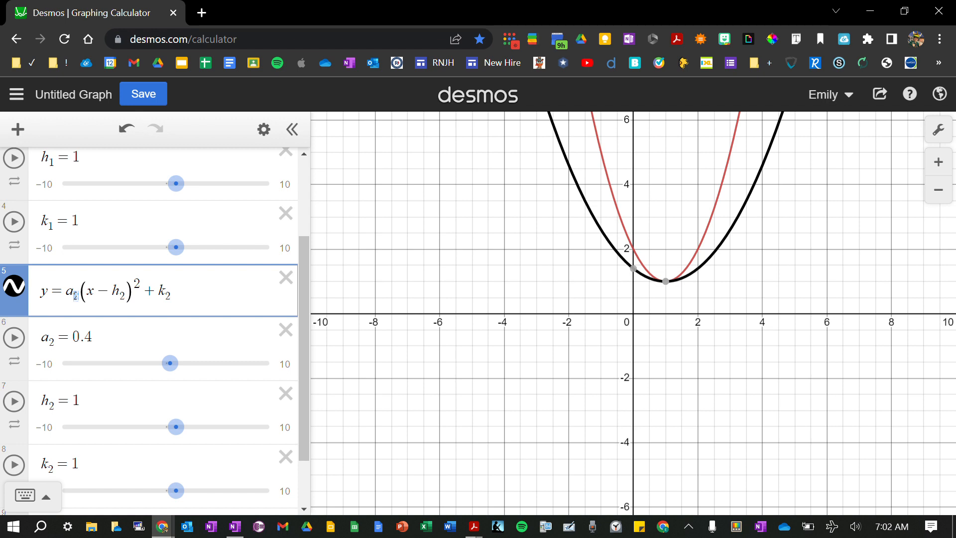
{"action": "left_click", "coordinate": [127, 294]}
{"action": "left_click", "coordinate": [170, 295]}
Step: Enter the line y = m_1x + b_1 below the k_2 slider and add sliders for both of its parameters
{"action": "scroll", "coordinate": [236, 295], "scroll_direction": "down", "scroll_amount": 2}
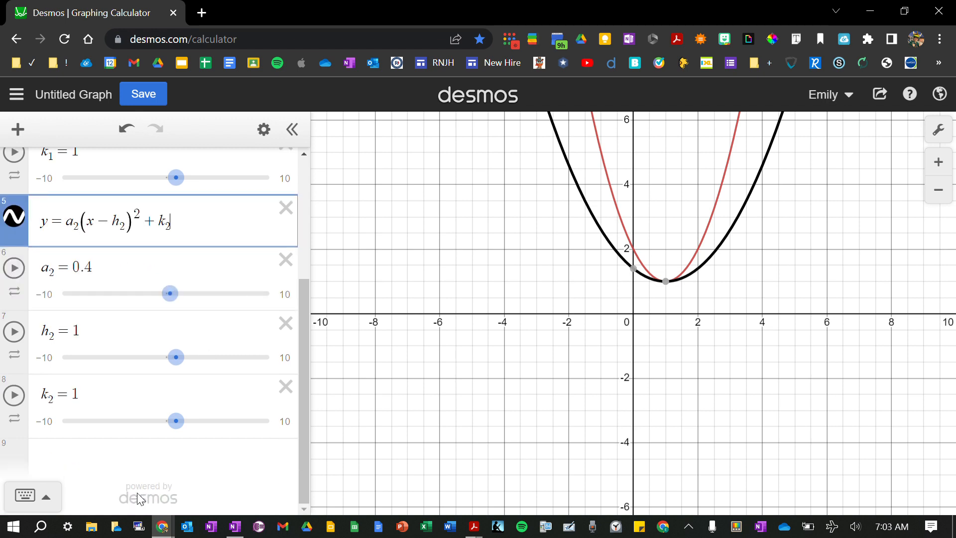
{"action": "left_click", "coordinate": [117, 470]}
{"action": "type", "text": "=m1"}
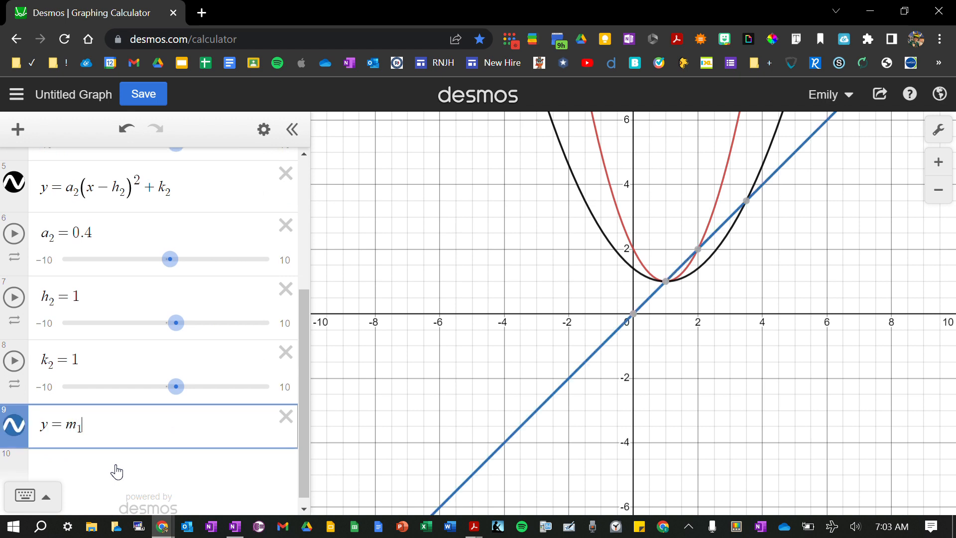
{"action": "type", "text": "x+b1"}
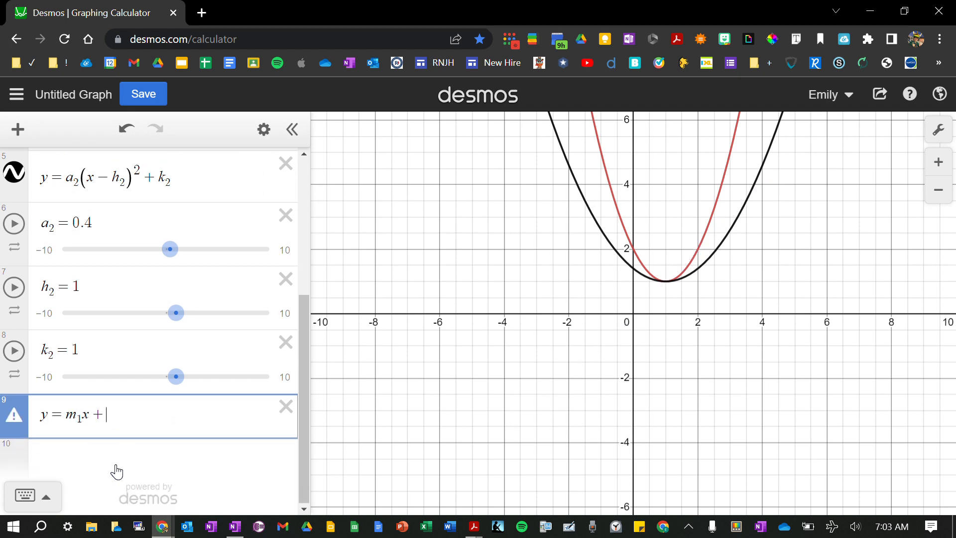
{"action": "left_click", "coordinate": [158, 436]}
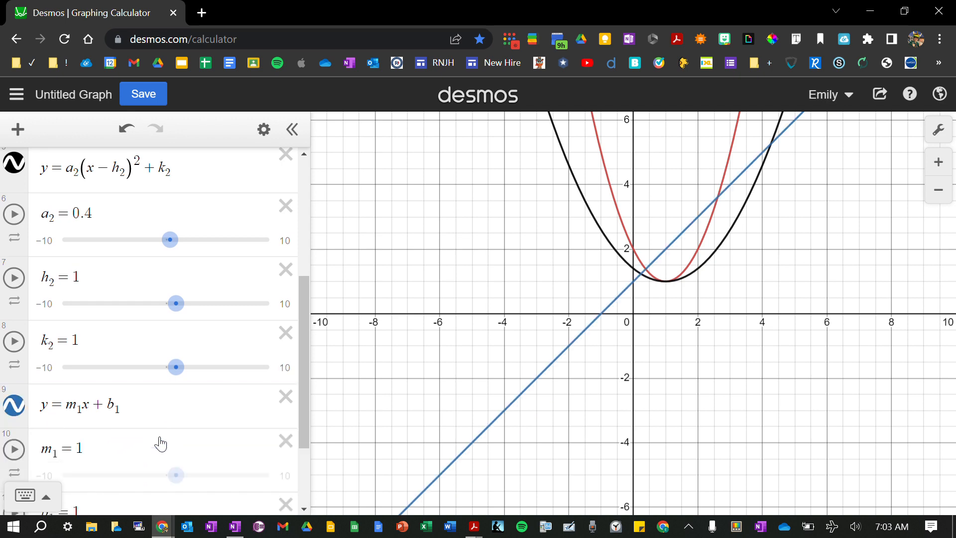
Step: Move m_1 to 3.9 and b_1 to 0.1, and start a blank expression below the b_1 slider
{"action": "left_click_drag", "start_coordinate": [175, 378], "coordinate": [206, 383]}
{"action": "mouse_move", "coordinate": [174, 442]}
{"action": "left_mouse_down"}
{"action": "mouse_move", "coordinate": [245, 446]}
{"action": "mouse_move", "coordinate": [156, 457]}
{"action": "mouse_move", "coordinate": [275, 452]}
{"action": "mouse_move", "coordinate": [167, 453]}
{"action": "left_mouse_up"}
{"action": "left_click", "coordinate": [70, 462]}
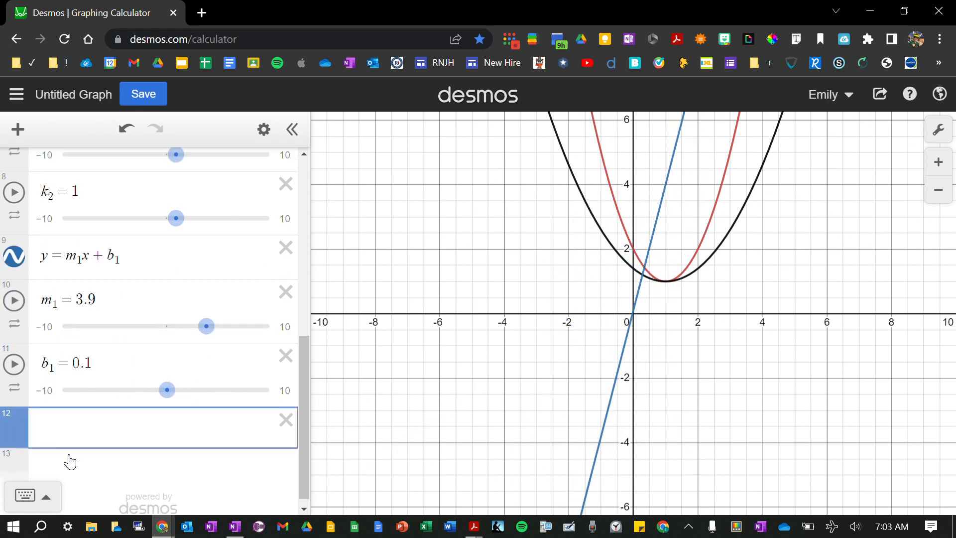